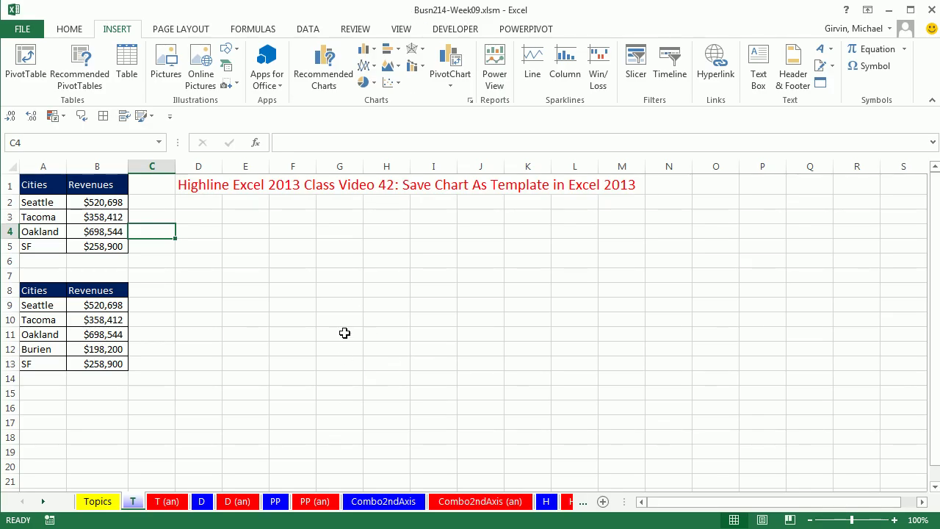
Select the four-city Cities and Revenues data in A1:B5 on the T sheet
left_click(93, 506)
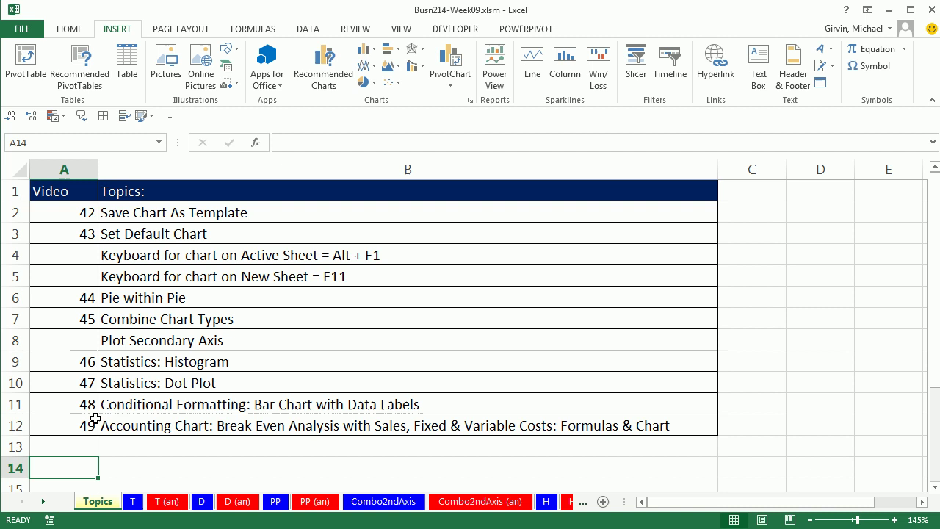
left_click(134, 505)
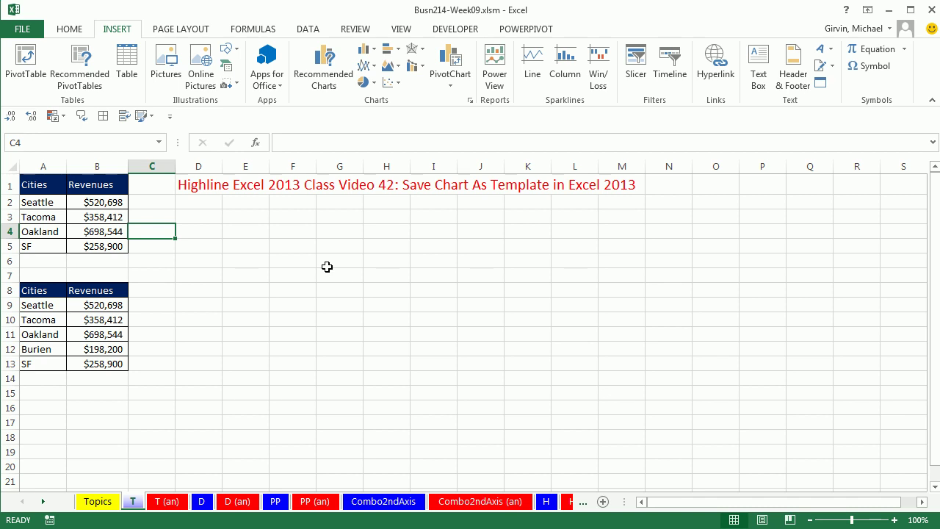
left_click_drag(44, 184, 86, 243)
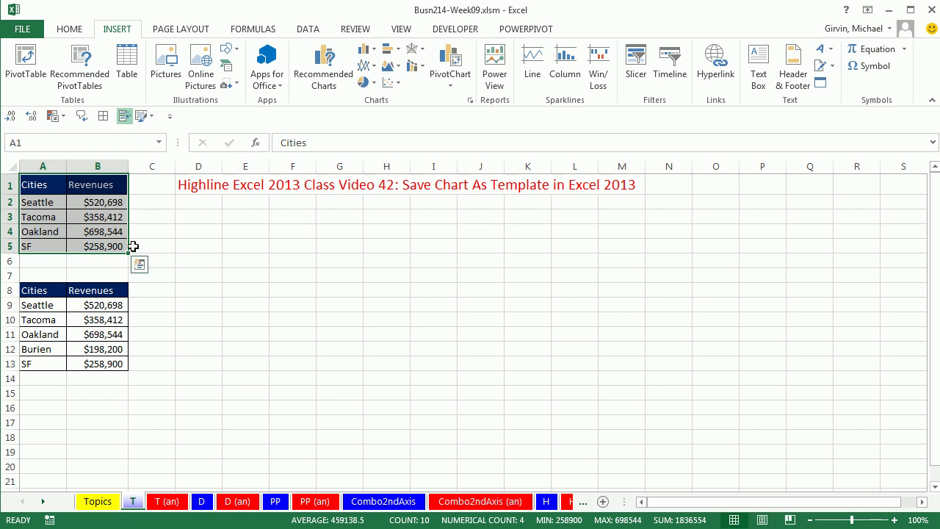
Insert a flat 2-D pie chart titled Revenues plotting the four cities' revenues
left_click(371, 83)
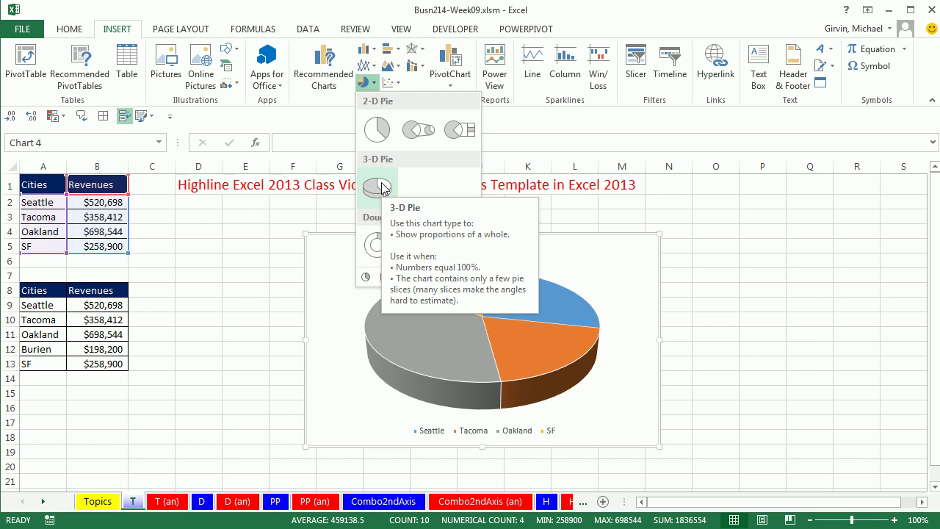
left_click(379, 132)
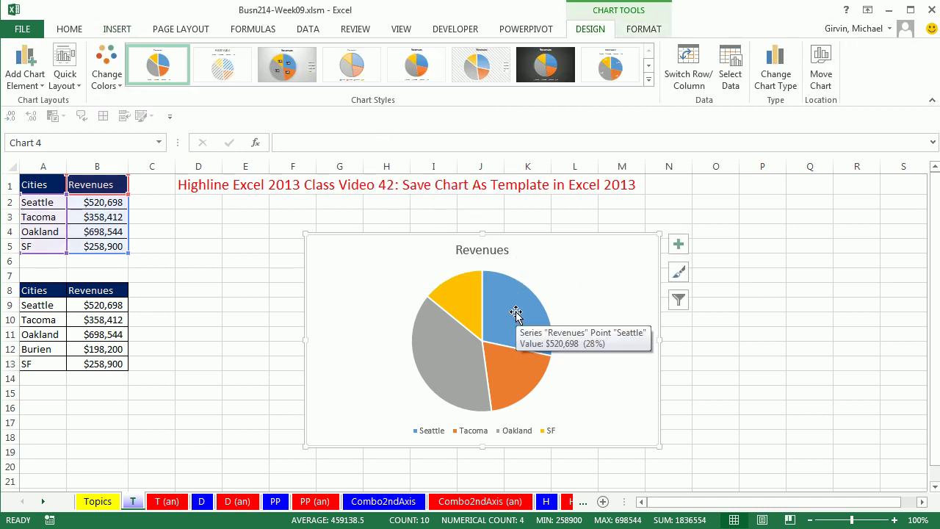
left_click(677, 247)
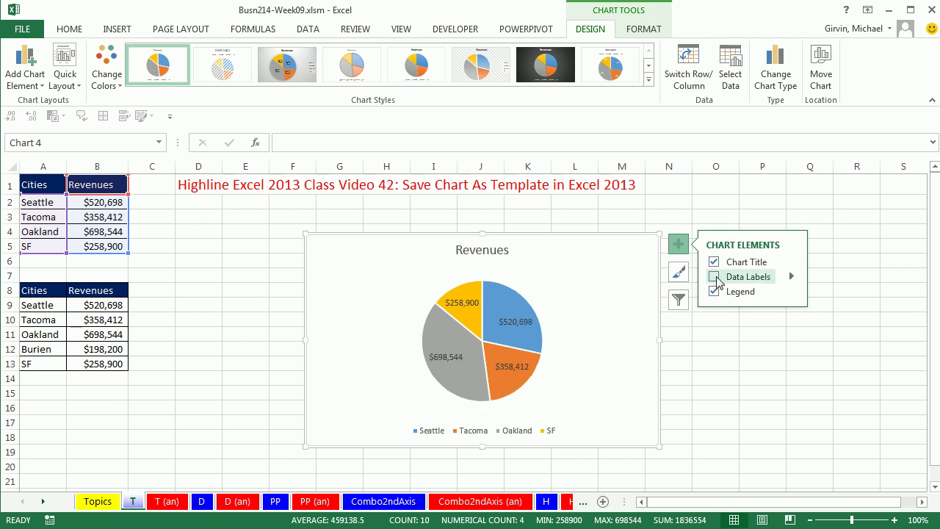
Add Category Name and Percentage to the Value data labels, then select the legend
mouse_move(791, 280)
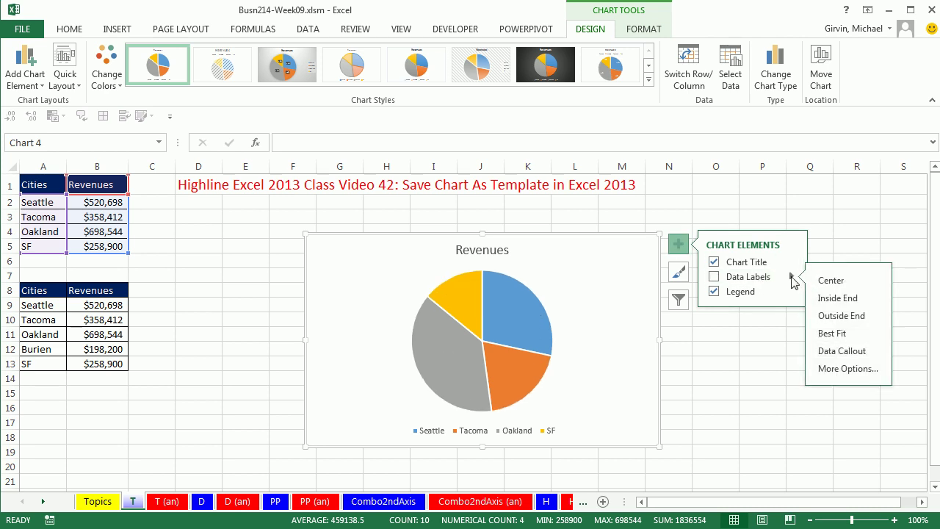
left_click(835, 369)
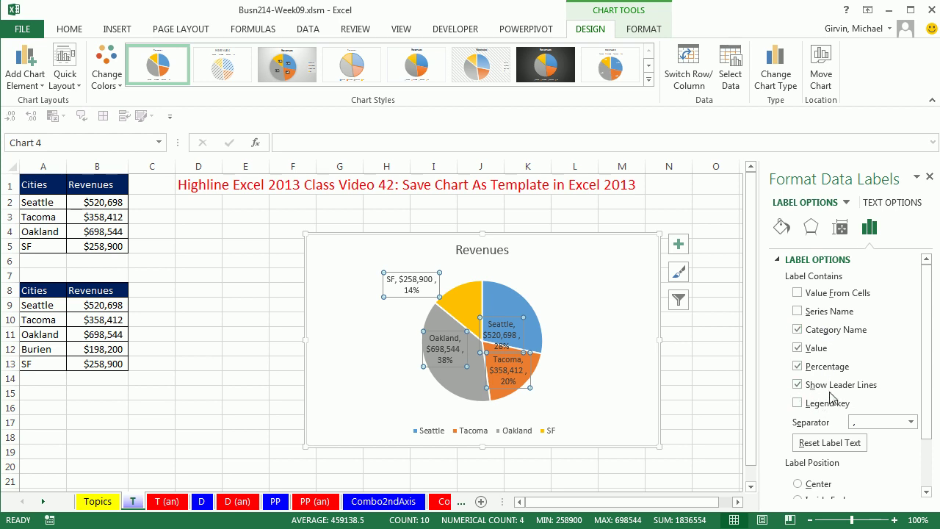
left_click(513, 433)
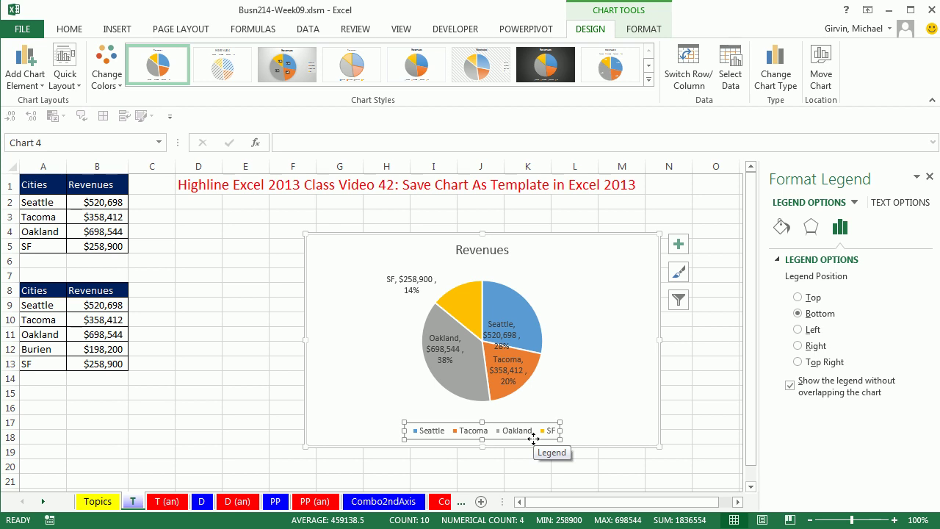
left_click(553, 456)
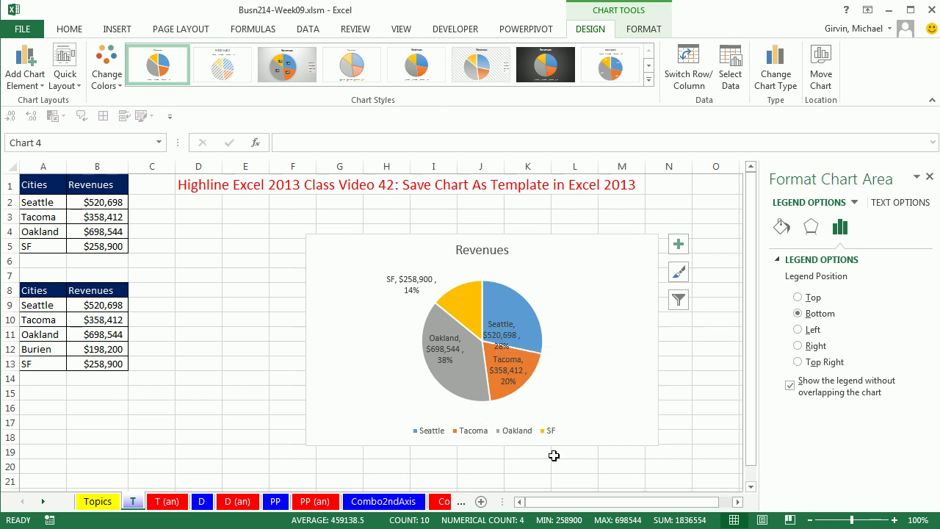
Delete the legend and position the pie's data labels at Outside End
key("Delete")
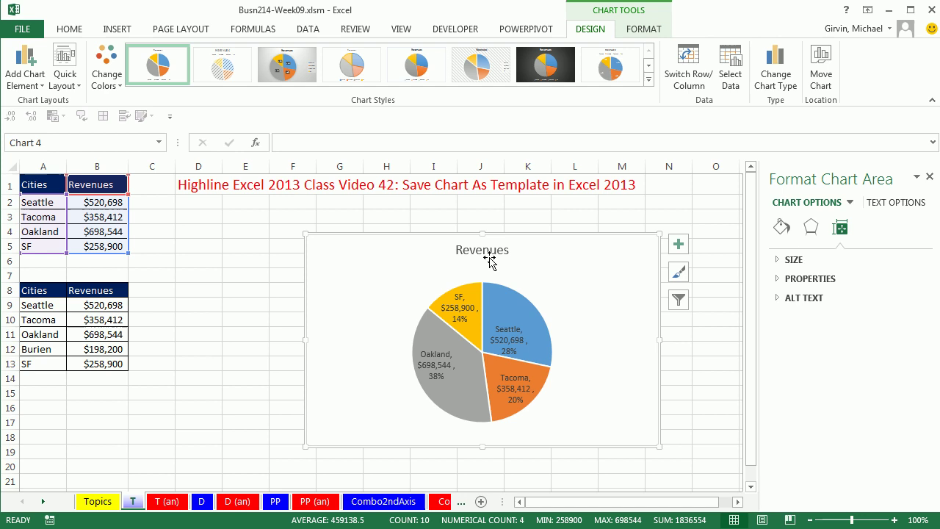
left_click(510, 345)
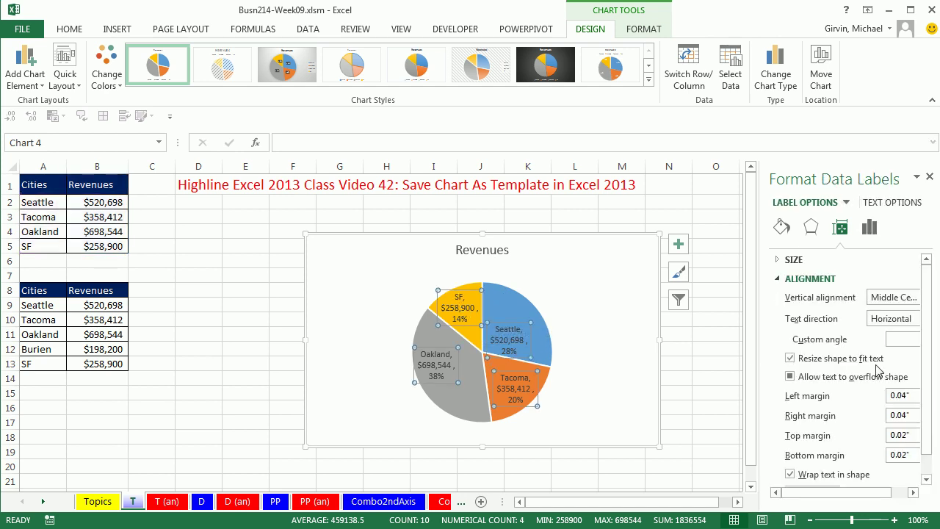
scroll(918, 404, "down", 1)
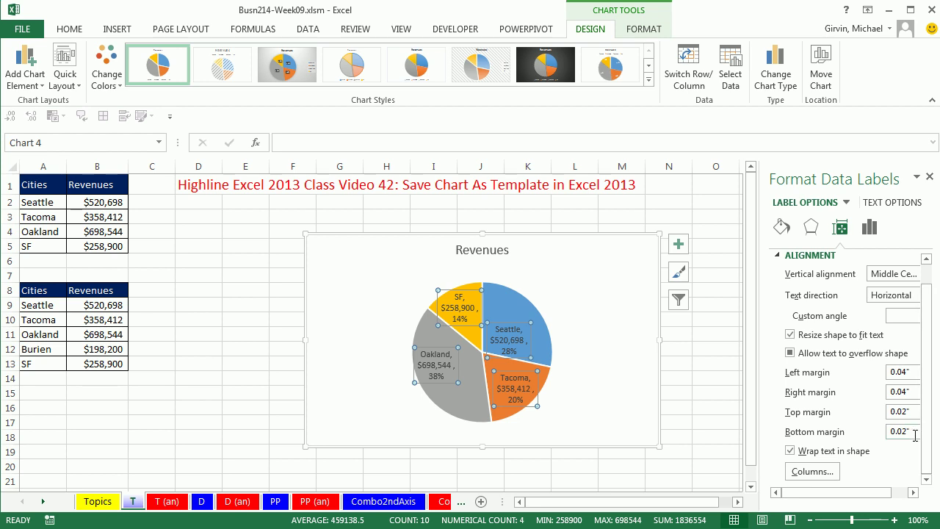
left_click(870, 228)
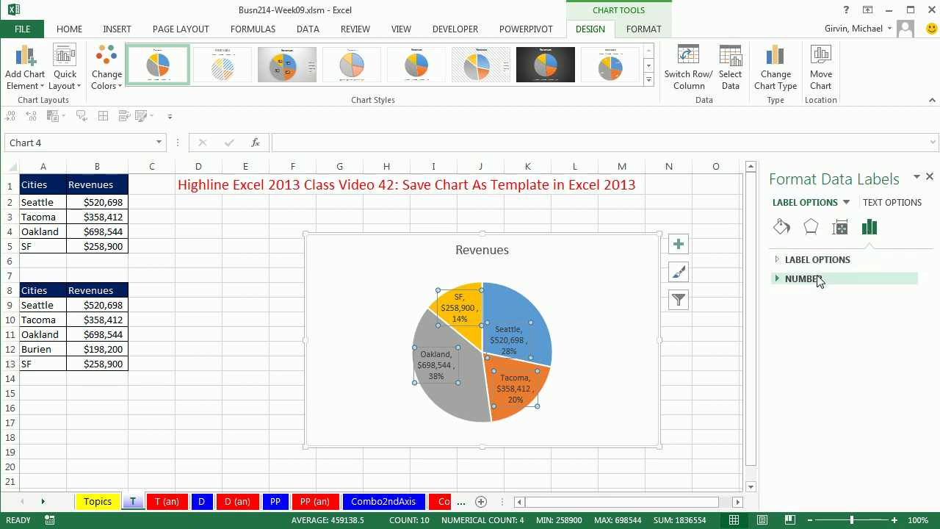
left_click(781, 259)
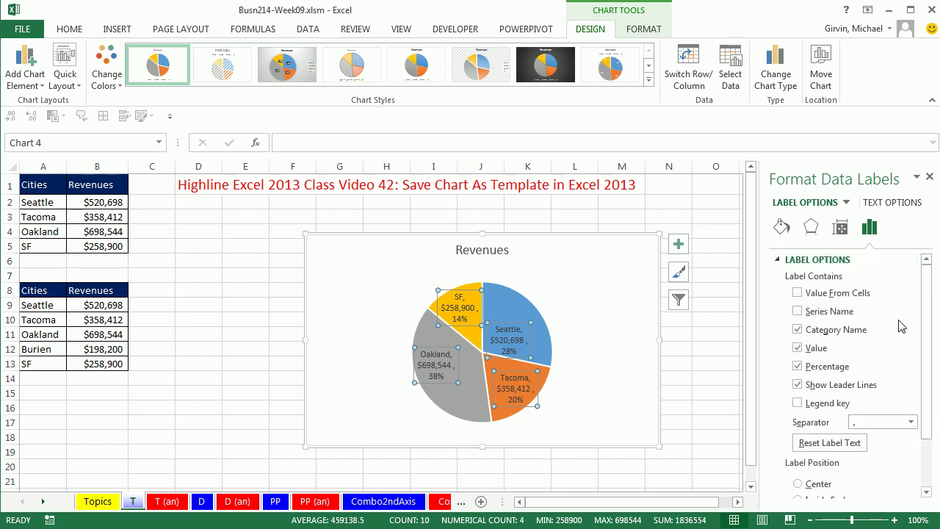
scroll(928, 331, "down", 2)
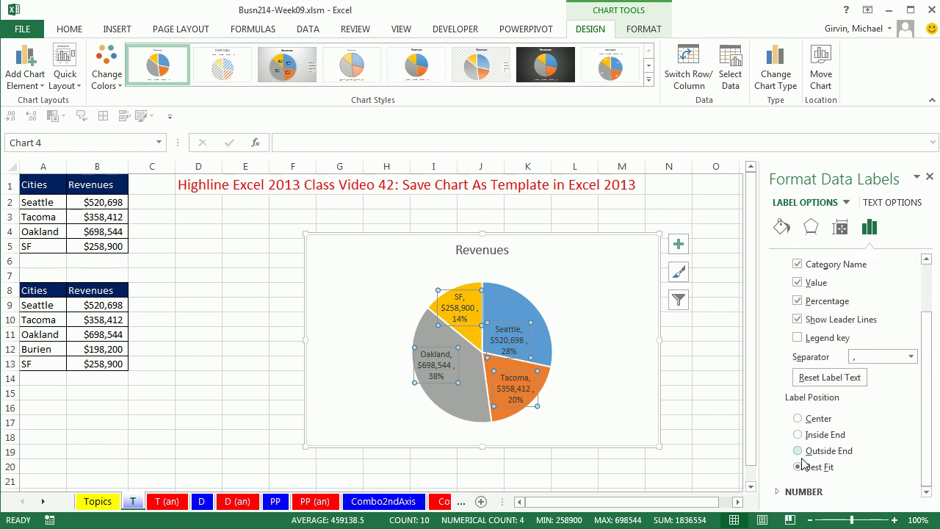
left_click(798, 451)
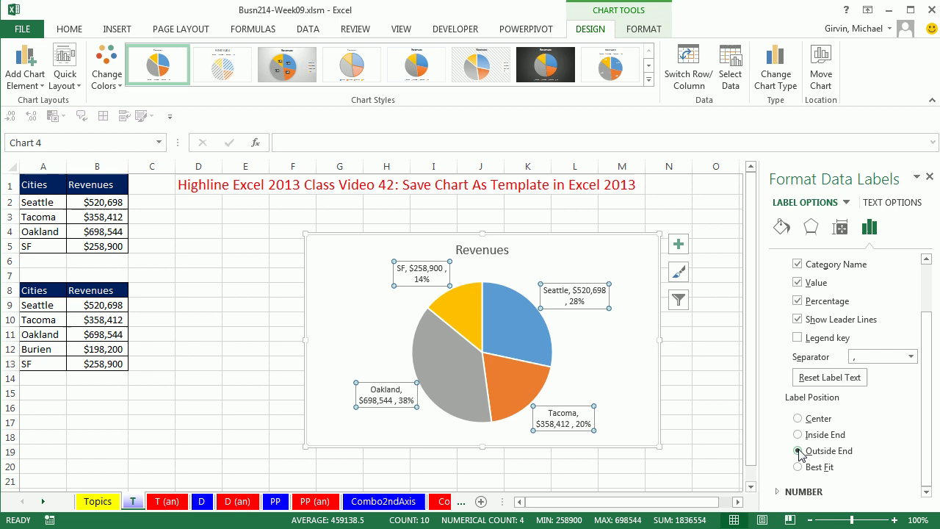
Apply the grey Monochromatic colour palette so the slices range from light grey to black
left_click(508, 325)
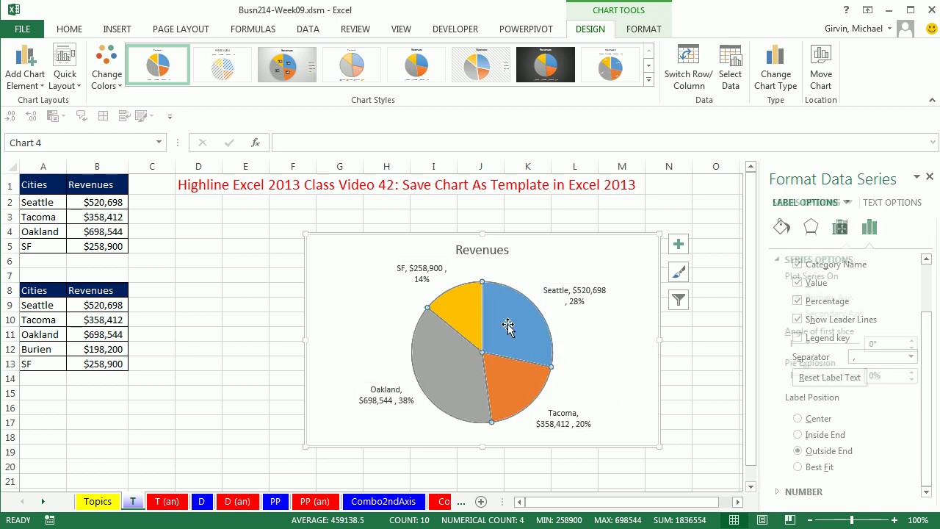
left_click(680, 277)
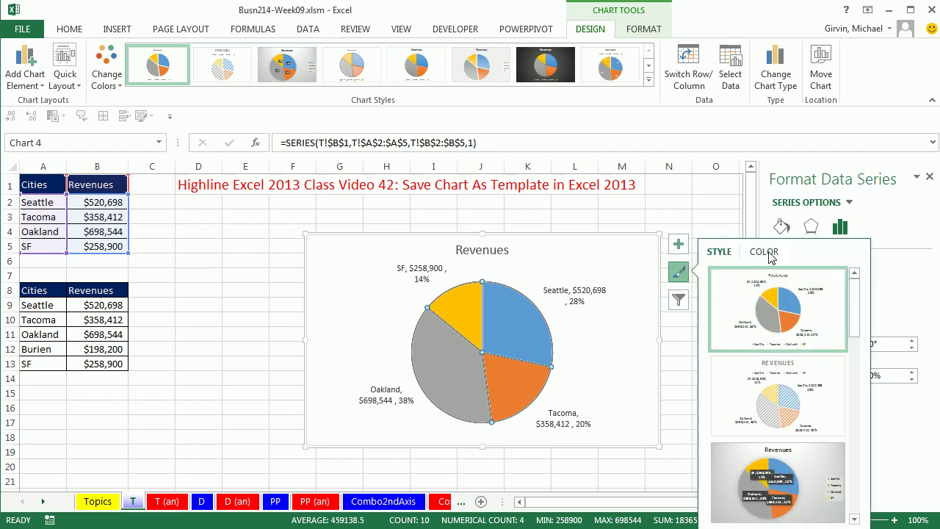
left_click(767, 253)
scroll(861, 358, "down", 1)
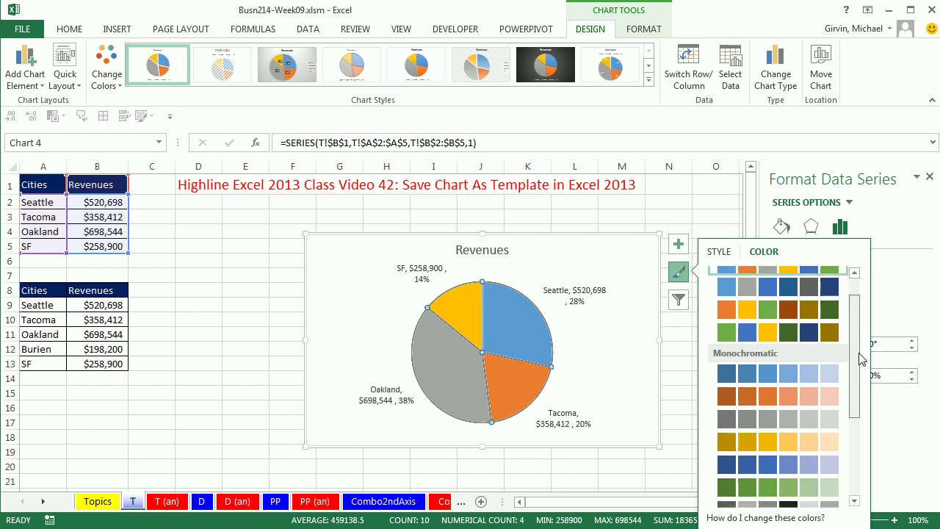
scroll(862, 358, "down", 3)
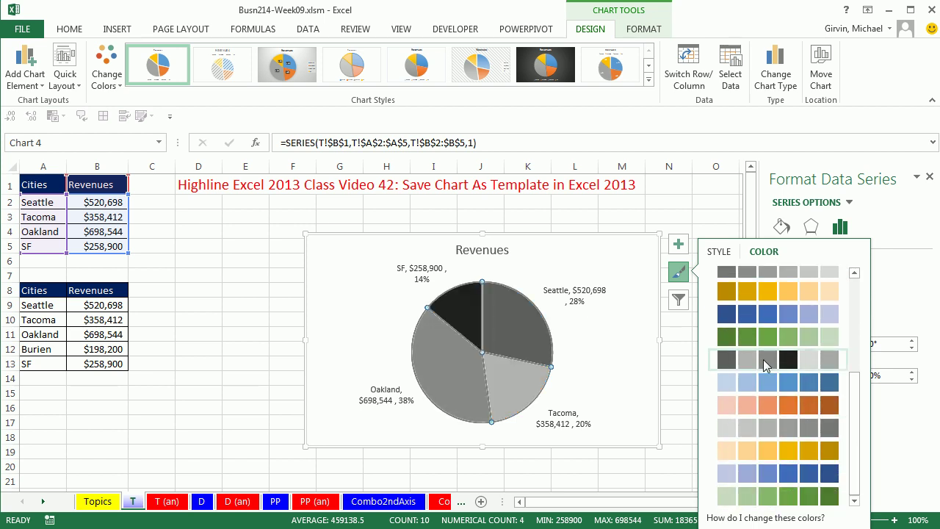
left_click(762, 359)
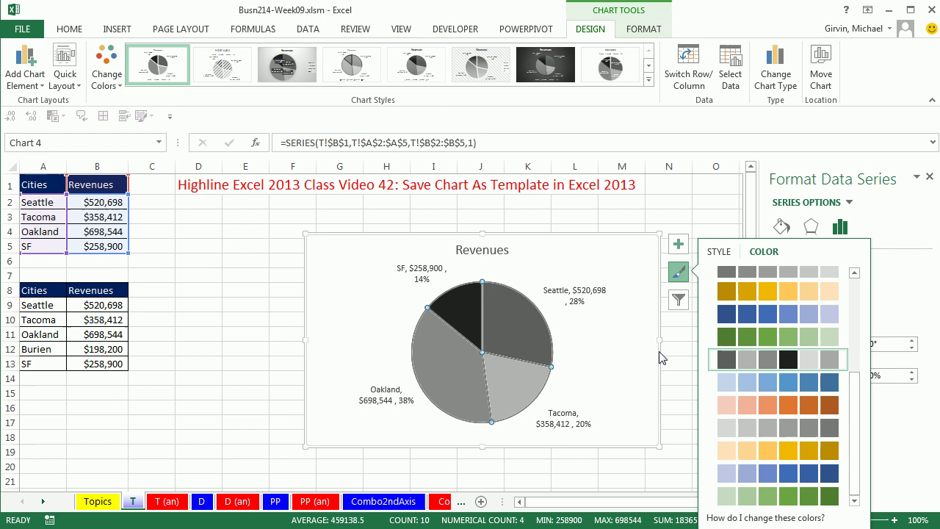
left_click(609, 355)
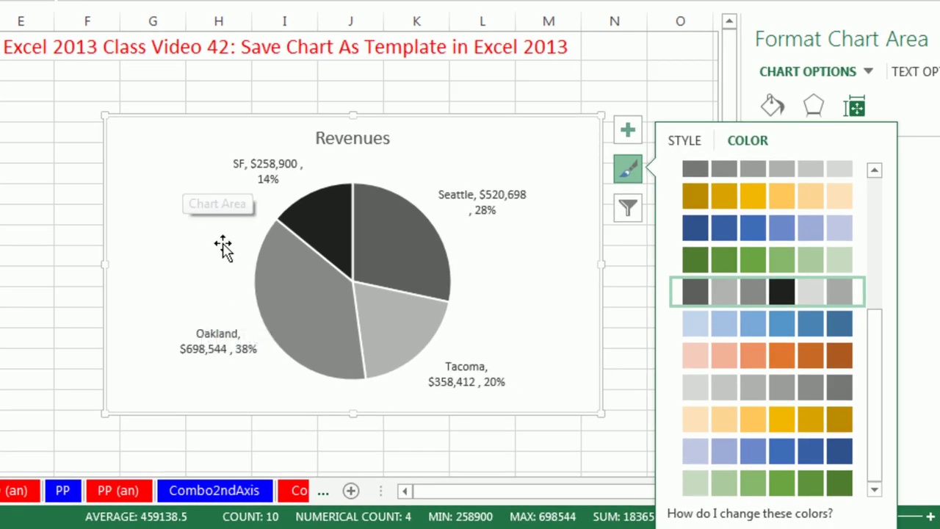
Save the grey pie chart as a chart template named BlackAndWhitePie
right_click(162, 153)
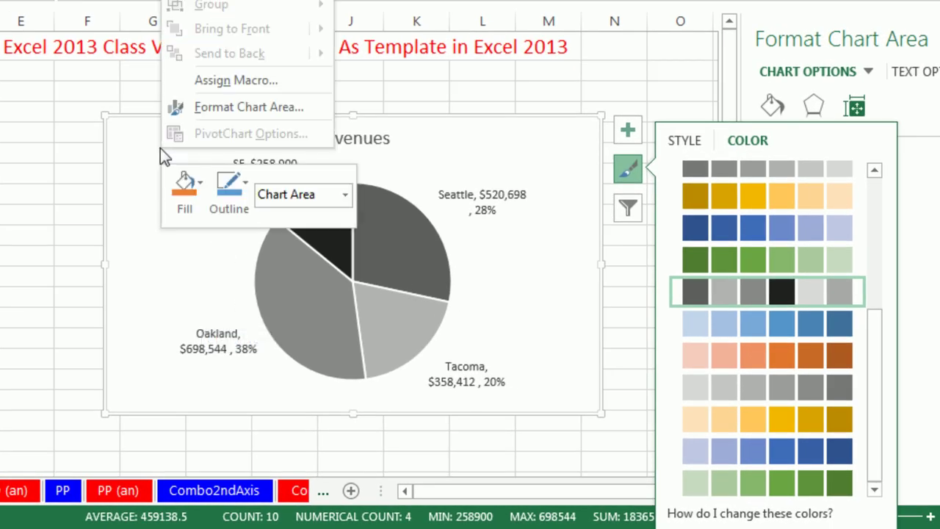
right_click(125, 358)
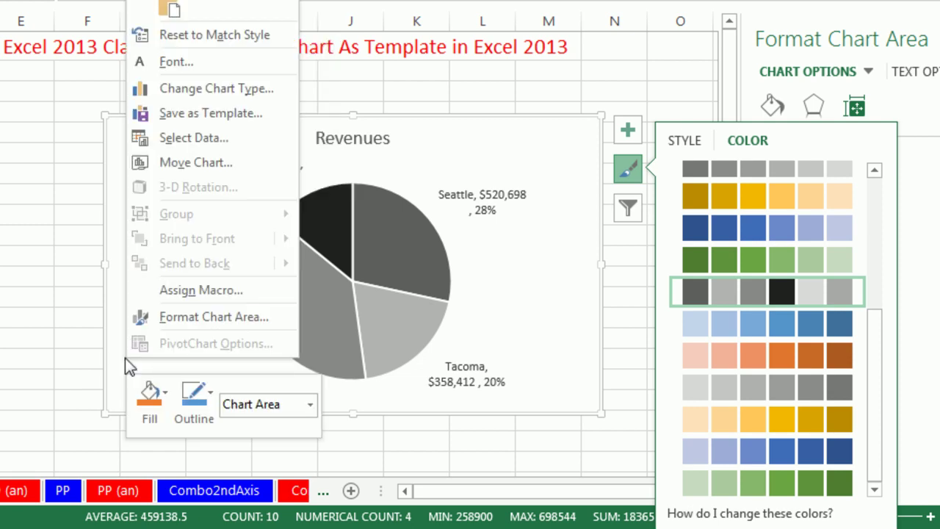
left_click(191, 113)
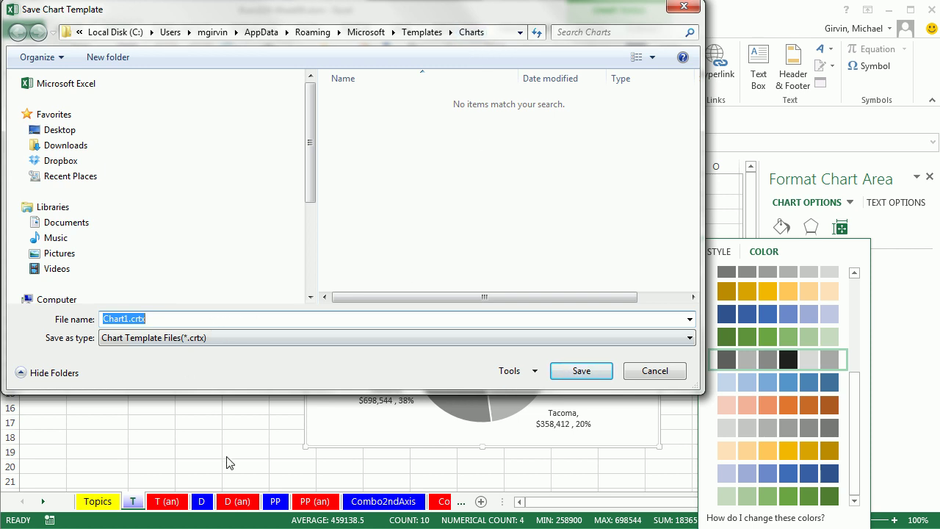
type("BlackAndWhitePie")
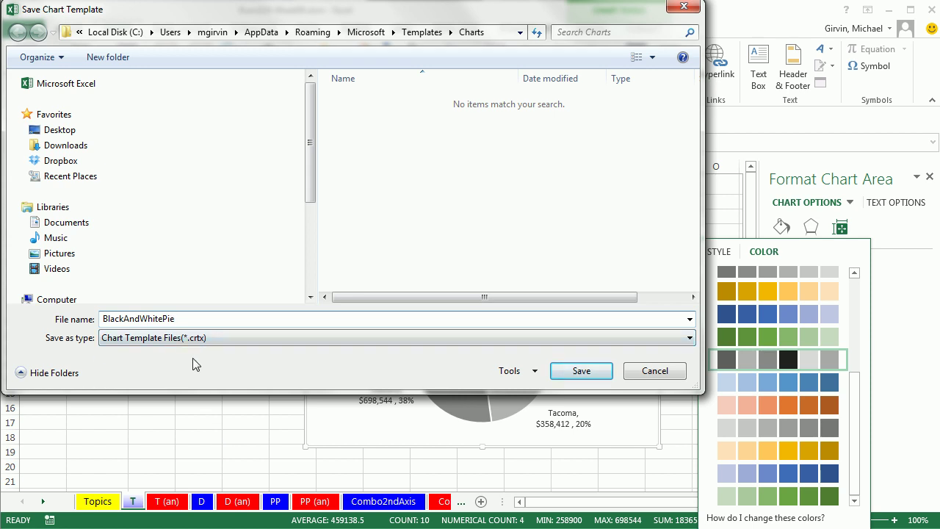
left_click(575, 376)
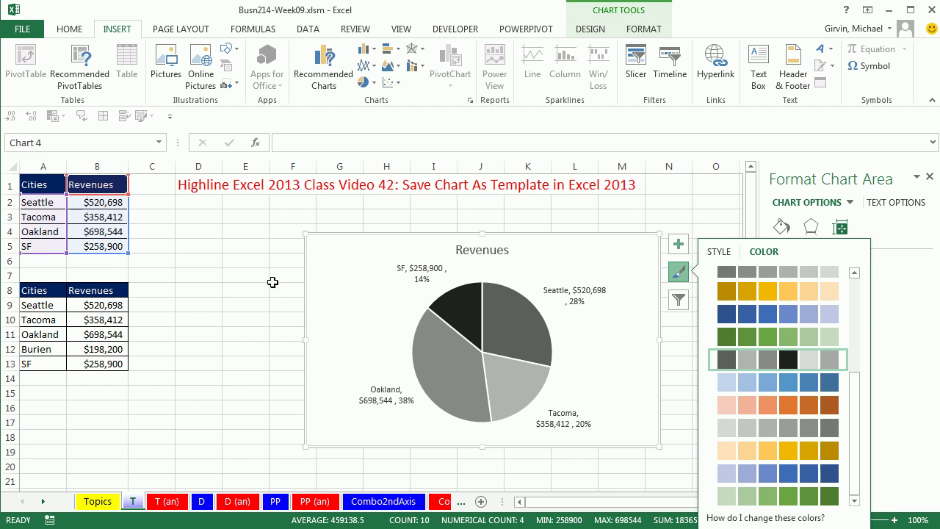
Select the five-city table A8:B13 and insert a pie chart from the BlackAndWhitePie template
left_click(257, 259)
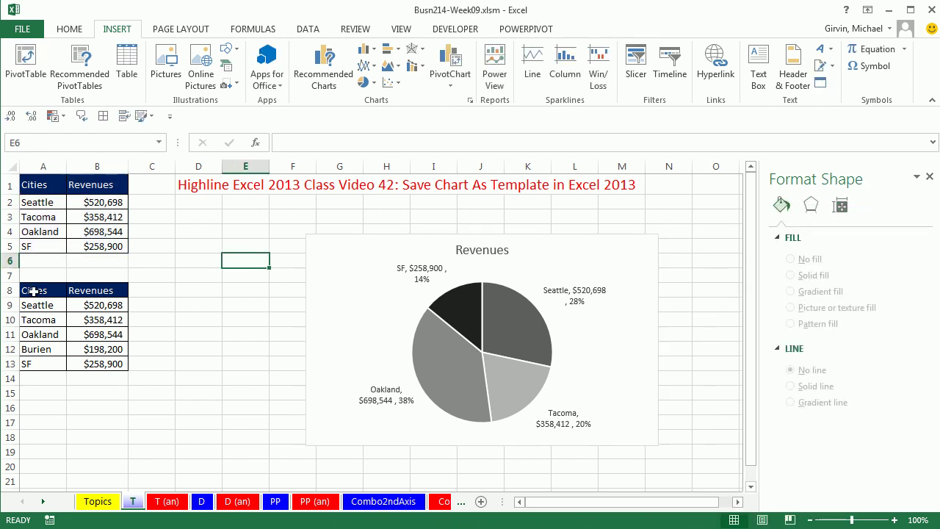
left_click_drag(34, 291, 105, 364)
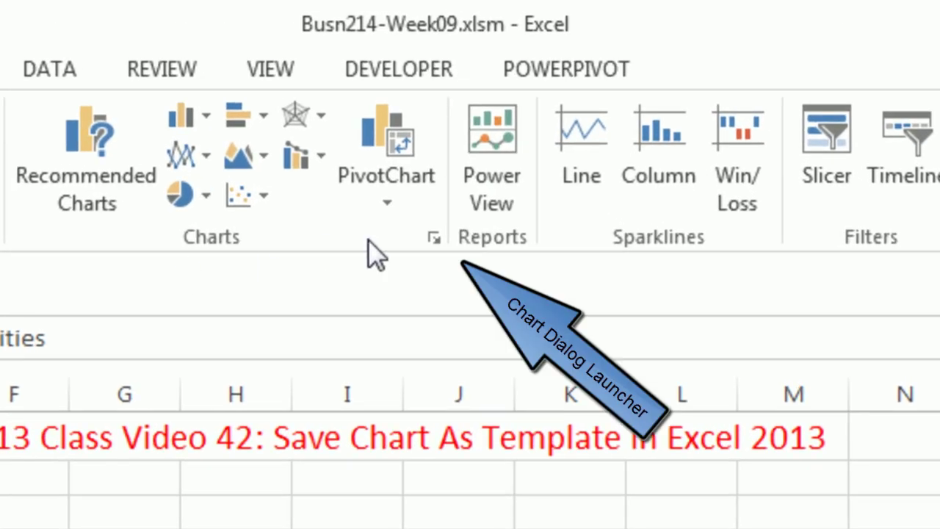
left_click(432, 236)
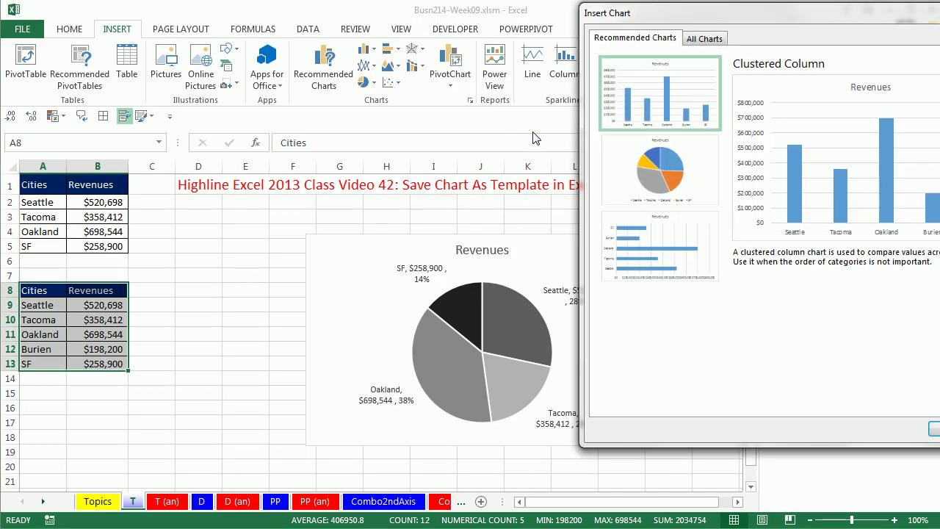
left_click(703, 40)
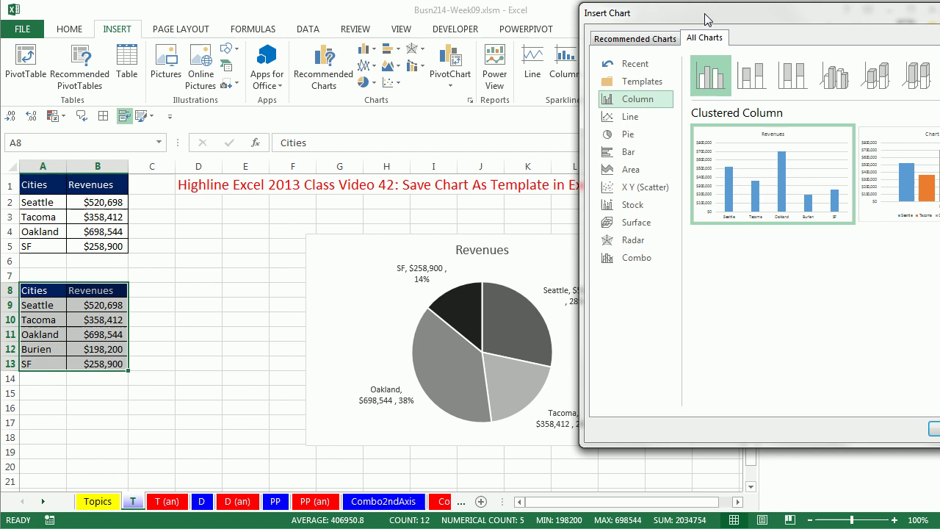
left_click_drag(705, 20, 467, 27)
left_click(418, 95)
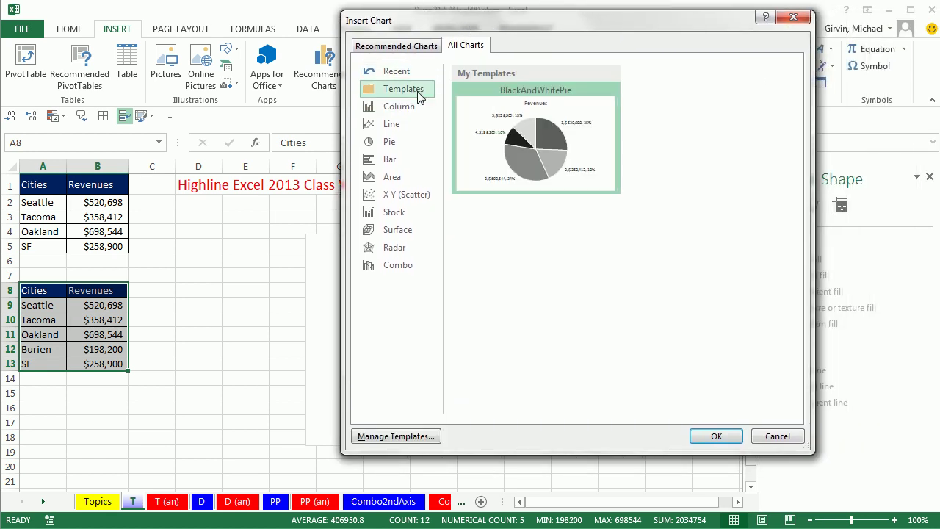
mouse_move(543, 160)
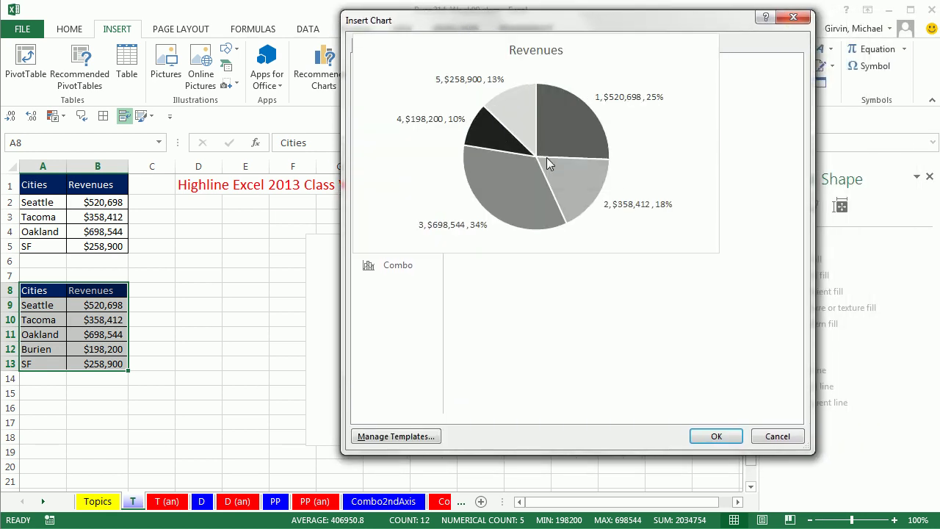
left_click(716, 437)
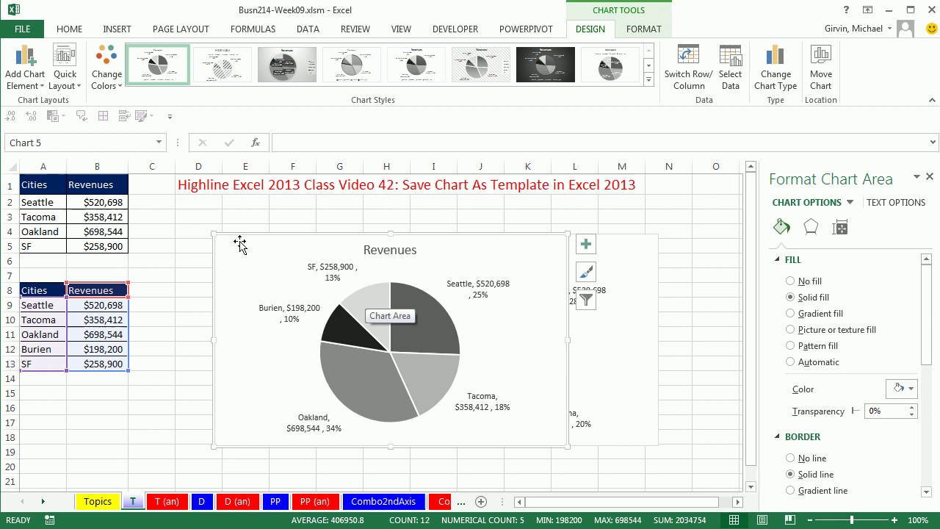
left_click(188, 222)
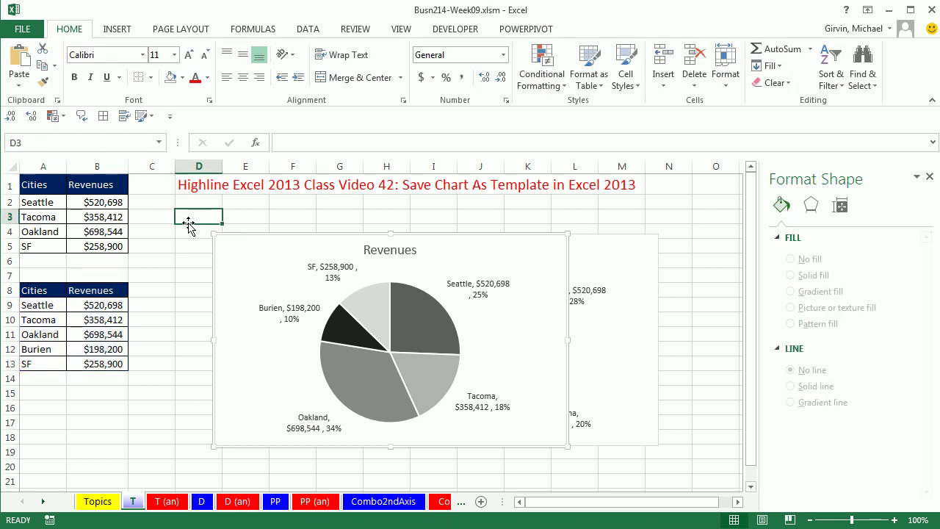